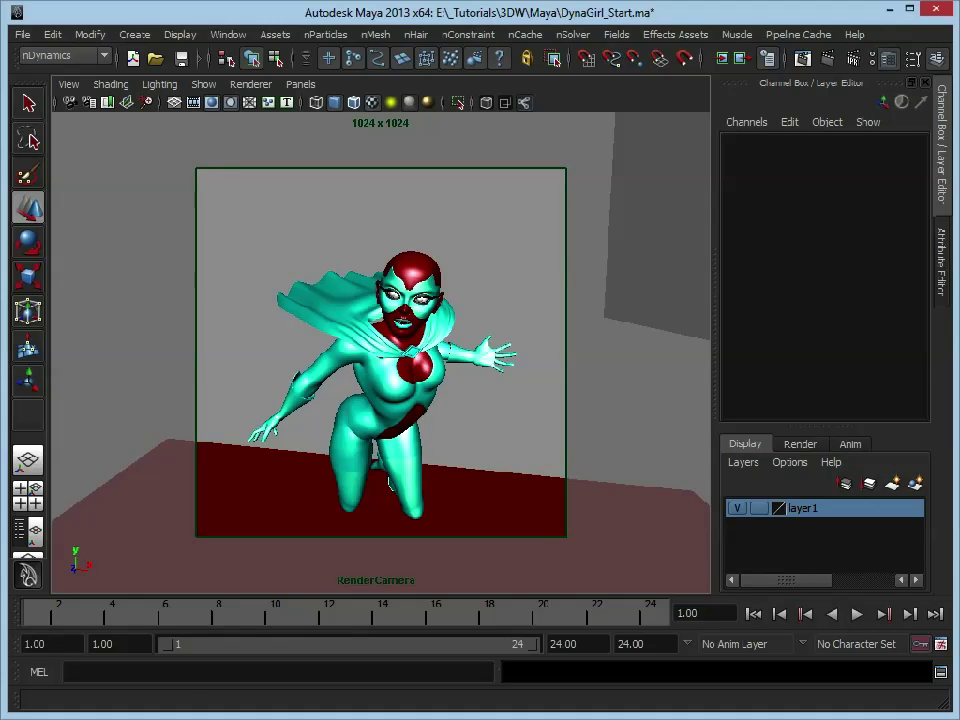
Select the DynaGirl cape mesh in the RenderCamera viewport.
click(300, 279)
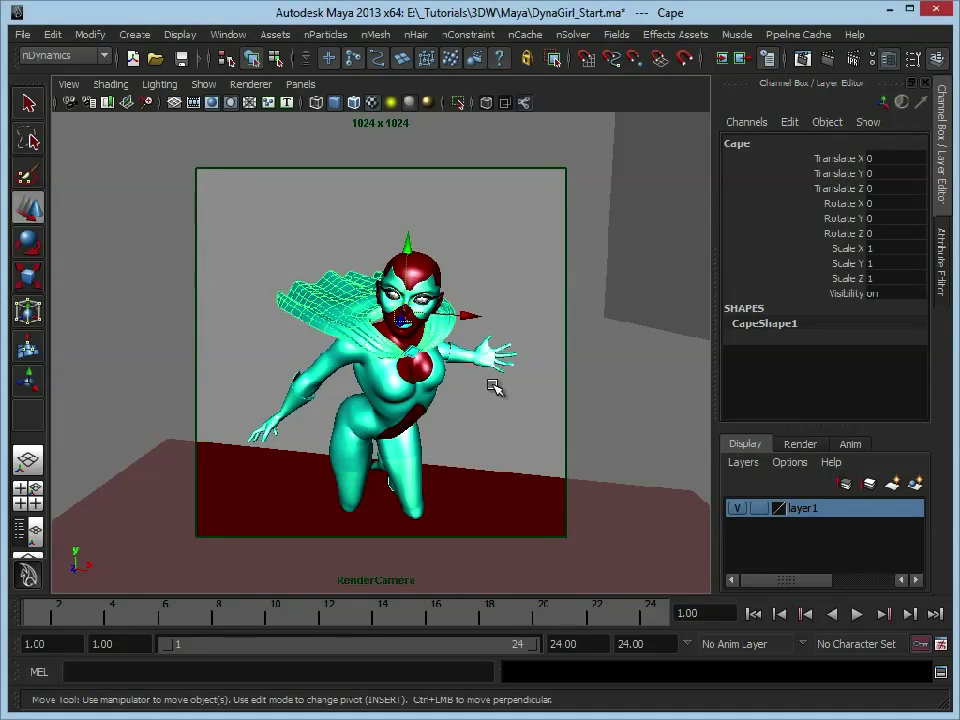
Reselect the cape and switch the viewport to the persp camera.
click(401, 236)
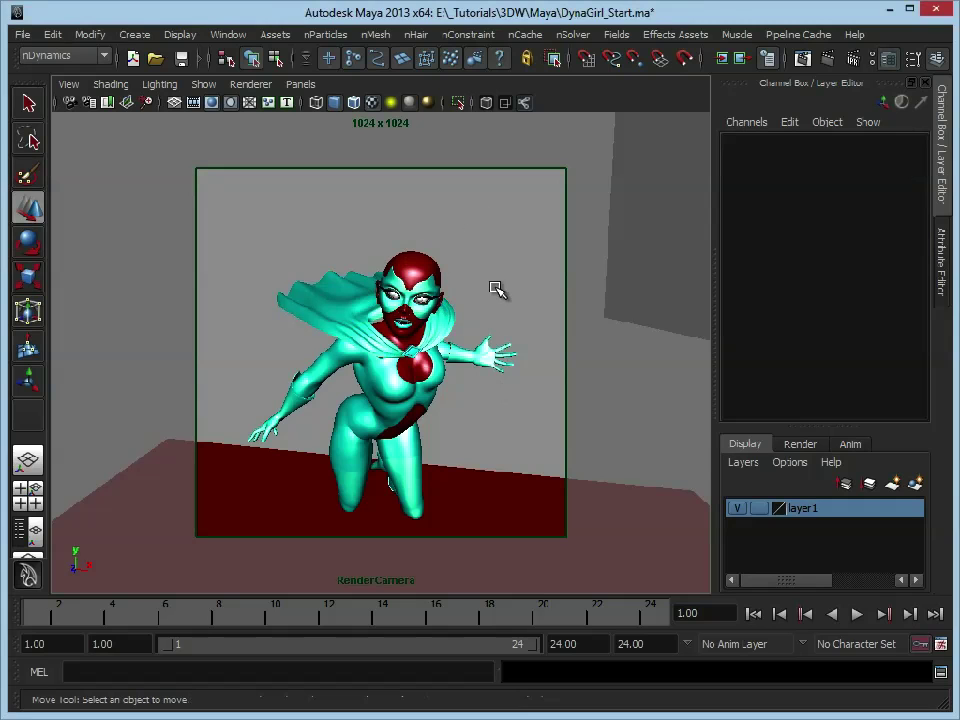
click(295, 290)
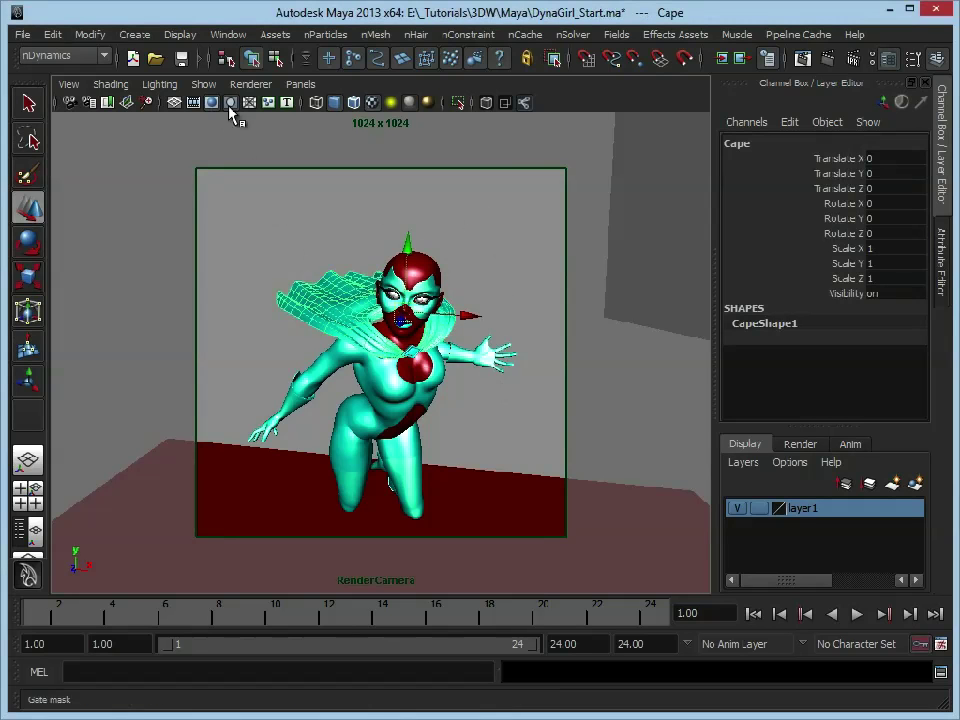
click(300, 84)
mouse_move(325, 104)
click(476, 122)
Orbit and dolly around the cape, stepping back twice to earlier camera views.
alt+drag(510, 364, 484, 362)
scroll(484, 362, up, 5)
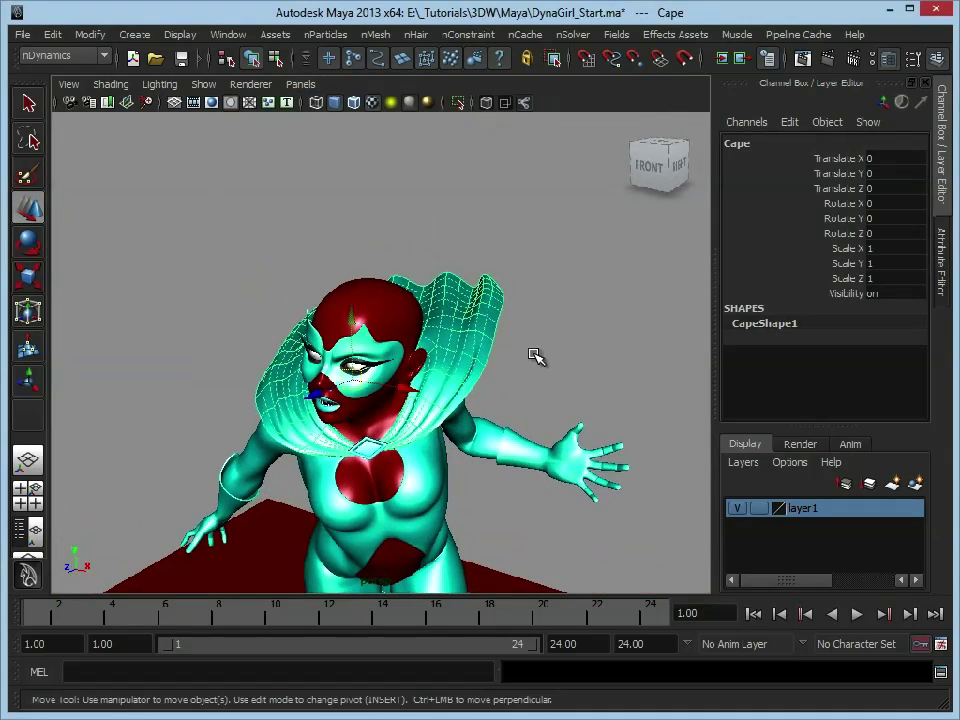
alt+drag(267, 265, 253, 287)
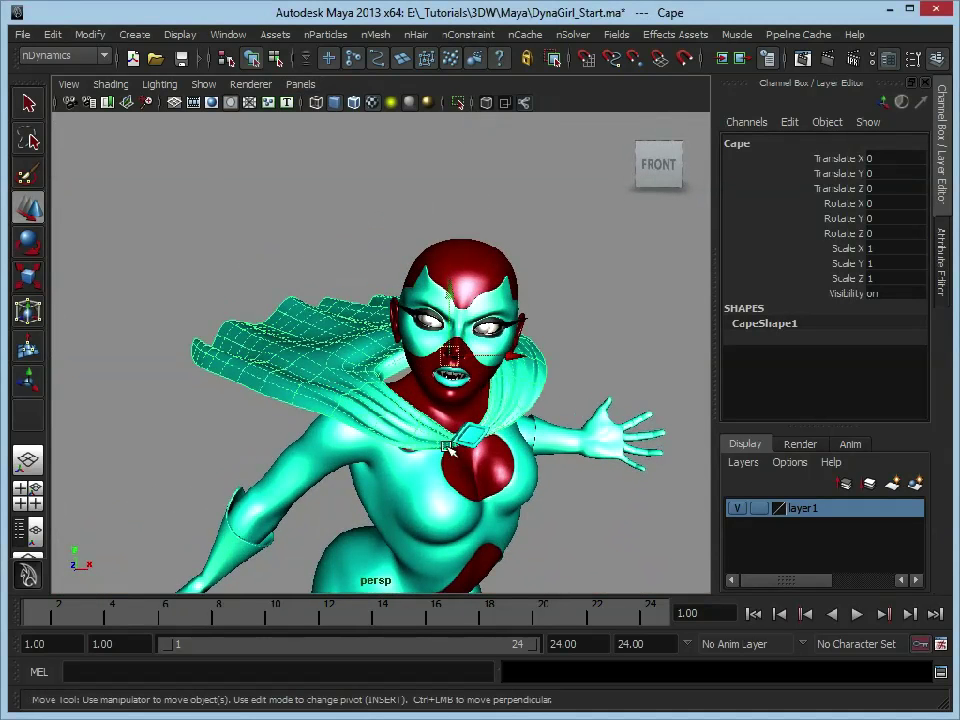
alt+drag(315, 381, 437, 447)
key([)
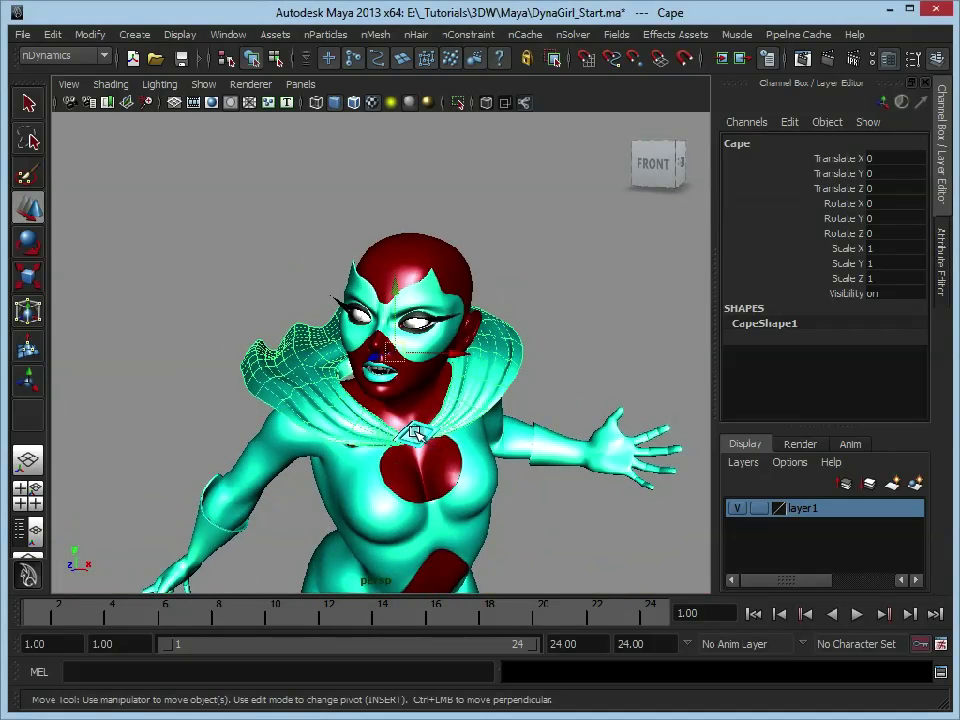
key([)
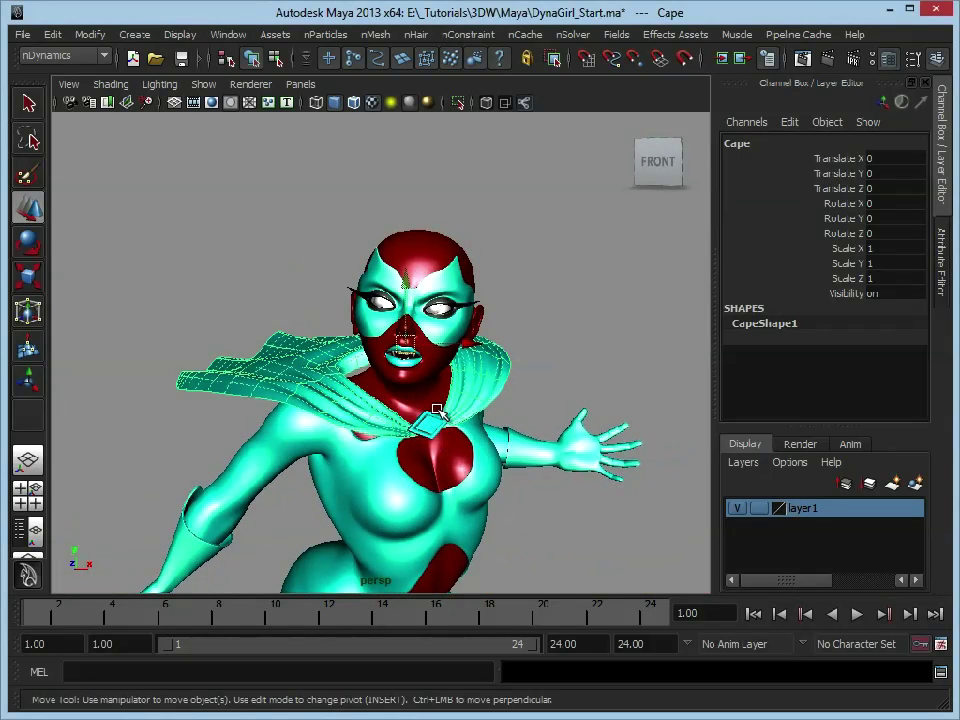
Orbit above and around the cape to a frontal view, then select the Body mesh.
alt+drag(499, 414, 453, 432)
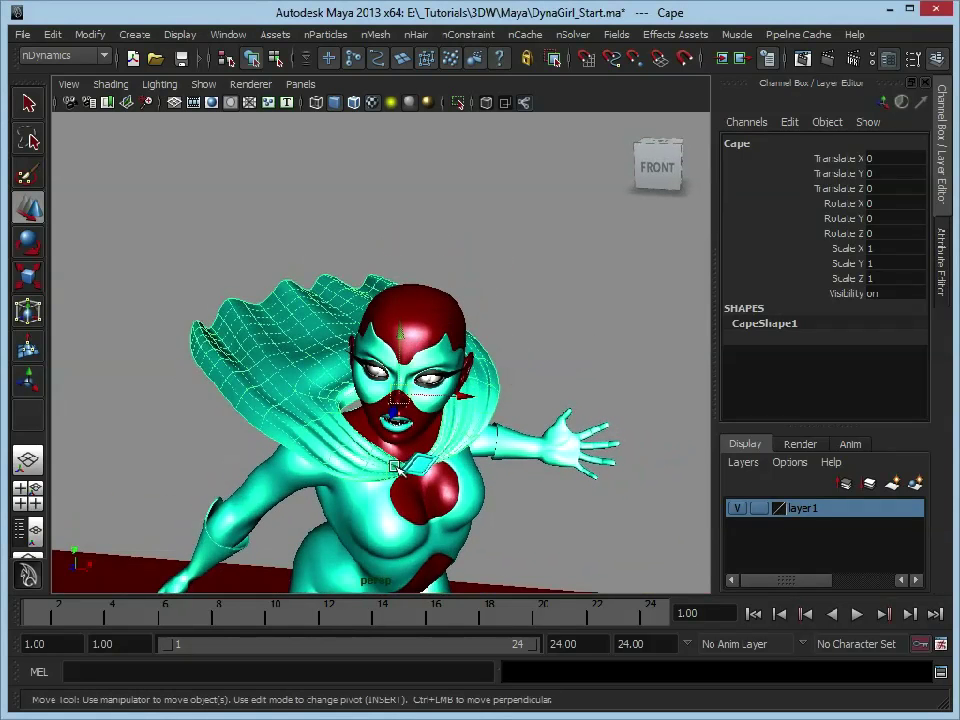
alt+drag(215, 315, 350, 403)
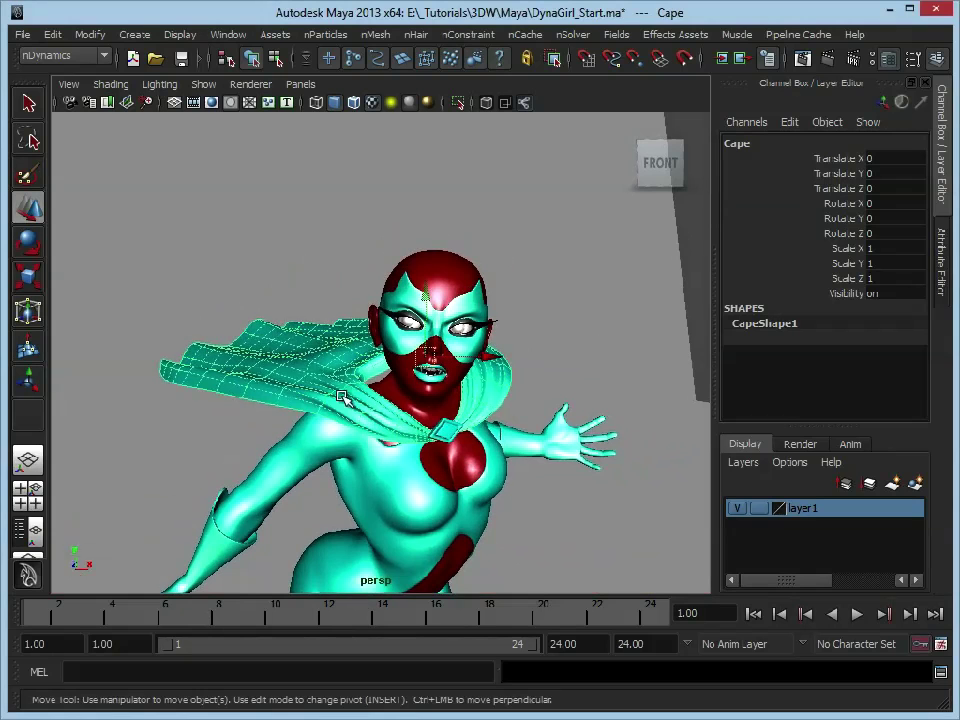
alt+drag(295, 297, 497, 418)
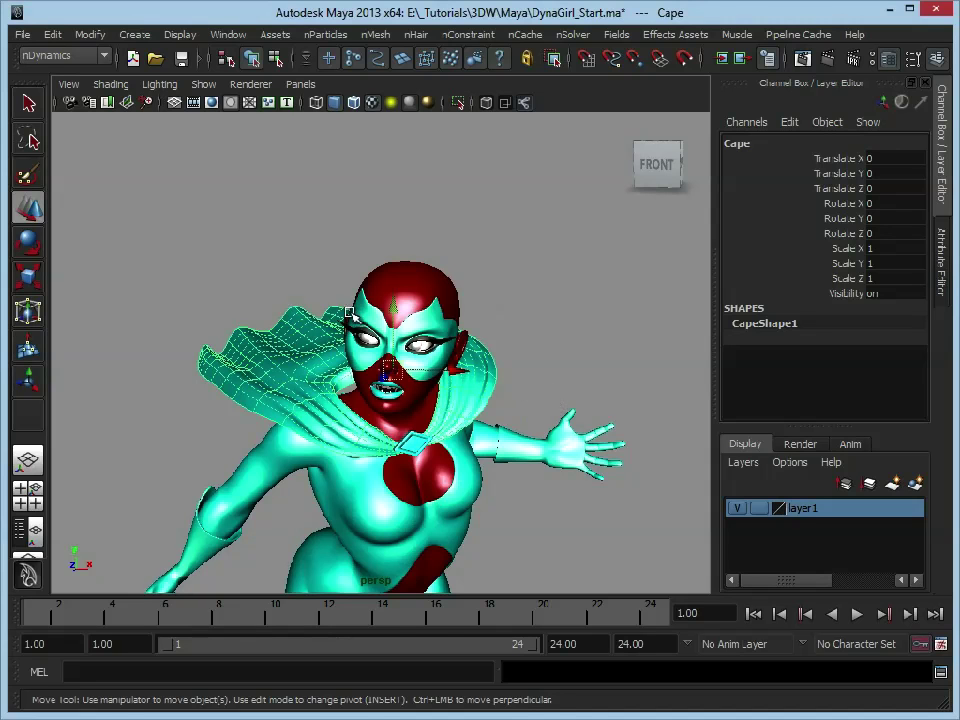
alt+drag(264, 236, 258, 252)
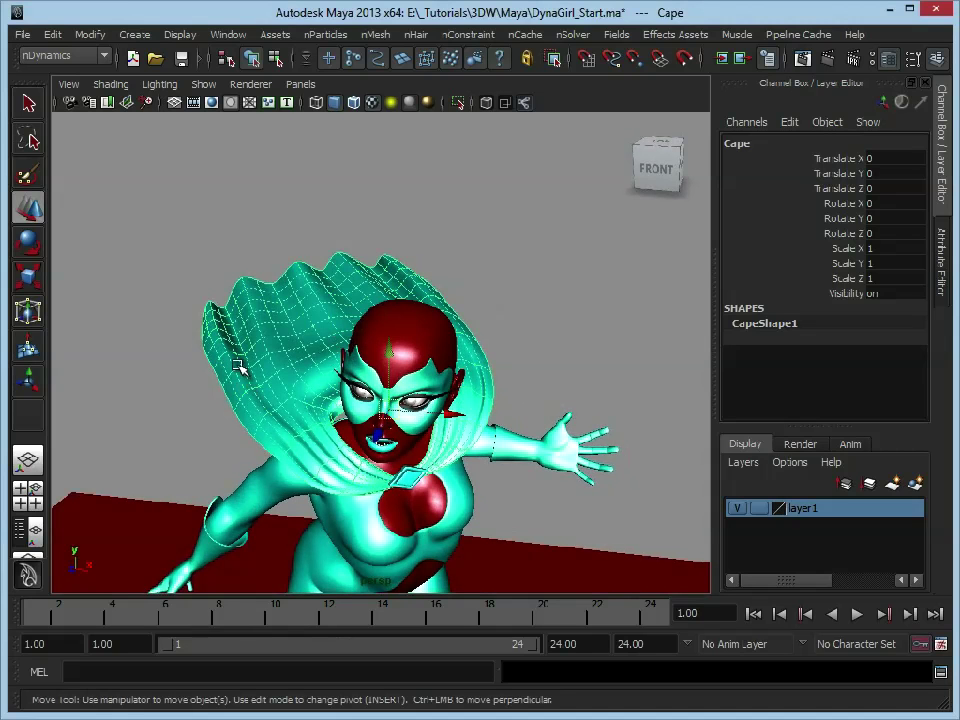
alt+drag(429, 191, 440, 330)
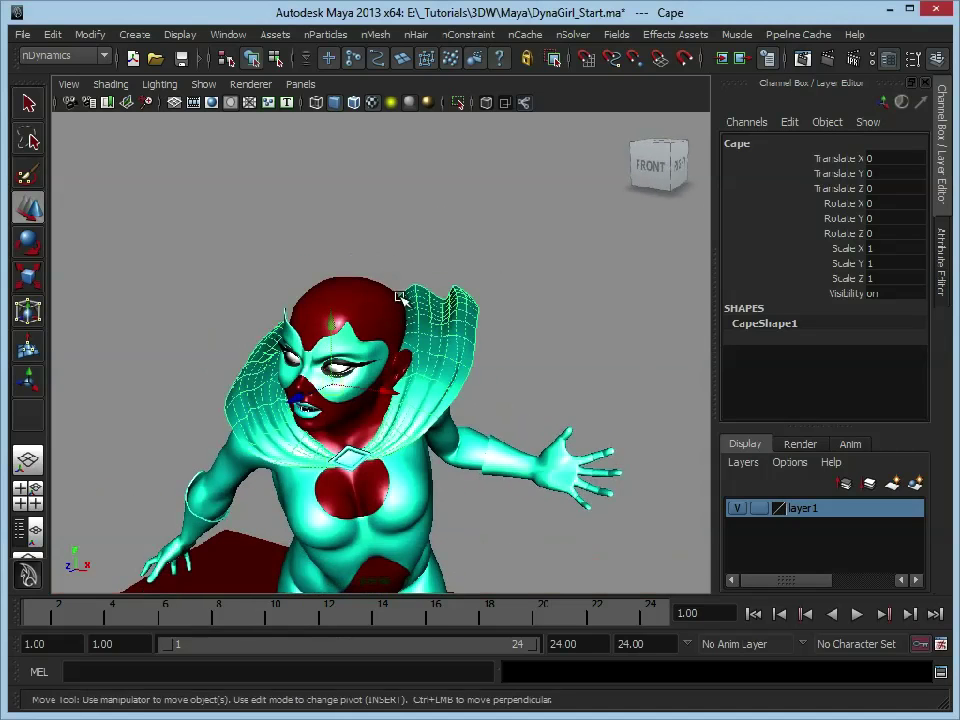
alt+right_drag(440, 330, 481, 305)
scroll(343, 317, down, 3)
alt+drag(343, 317, 340, 280)
click(342, 228)
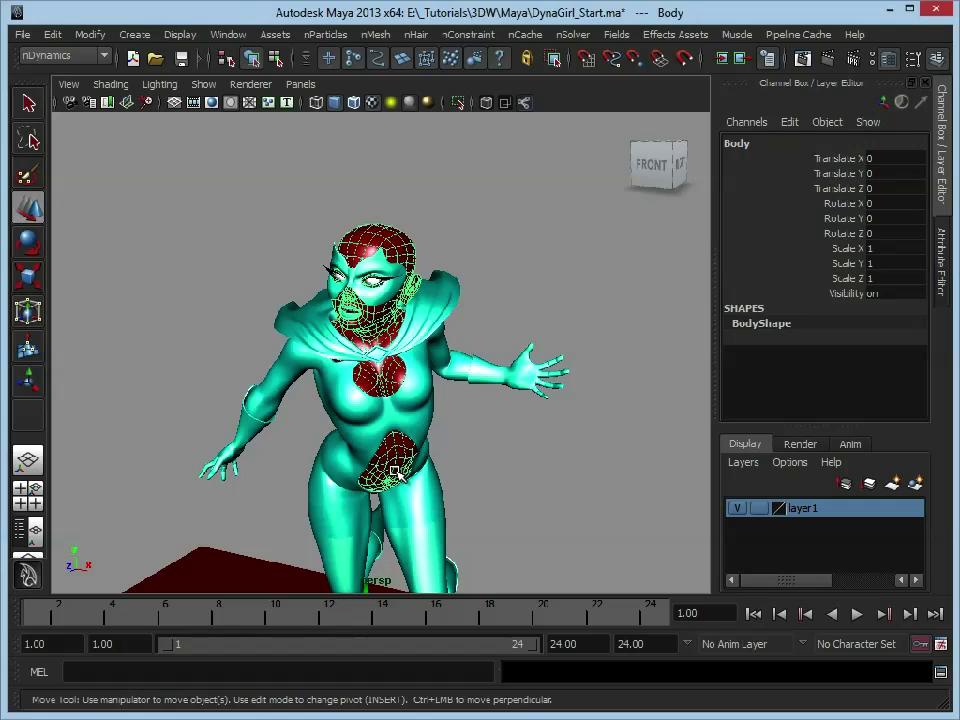
Pan and dolly in close on the head and draped cape, leaving nothing selected.
click(513, 228)
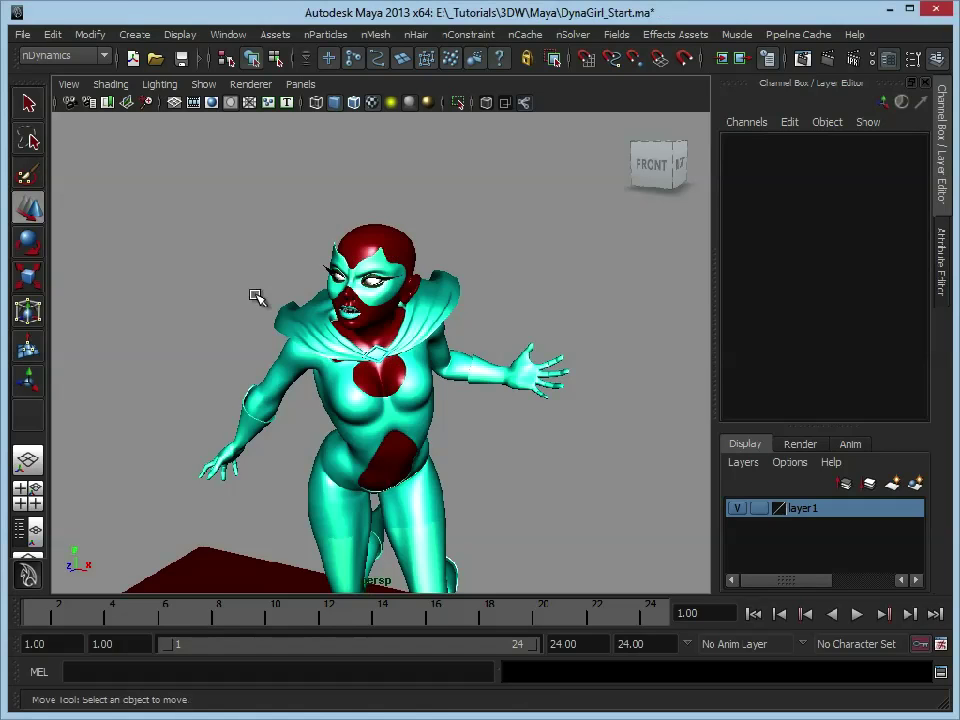
alt+middle_drag(258, 260, 251, 317)
alt+right_drag(251, 317, 489, 369)
click(489, 369)
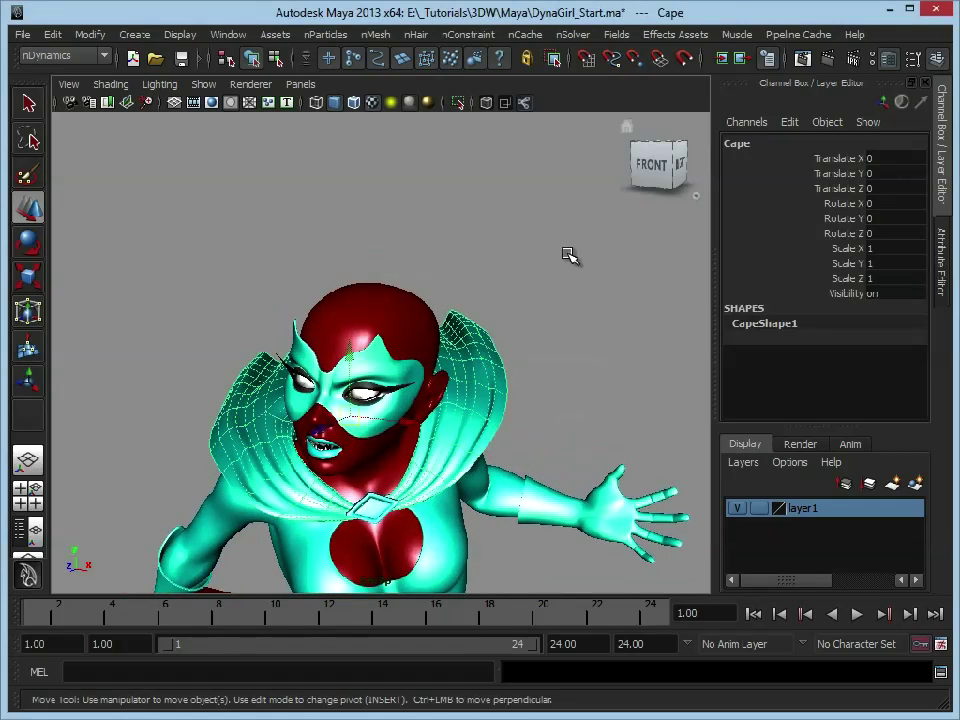
click(523, 321)
alt+drag(523, 321, 494, 318)
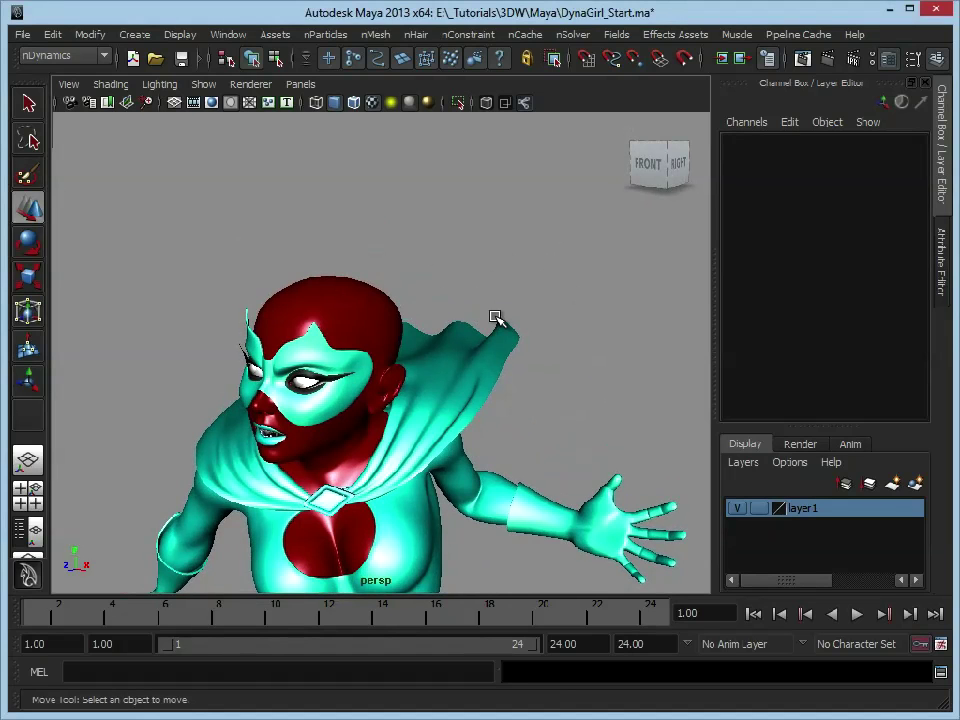
click(108, 84)
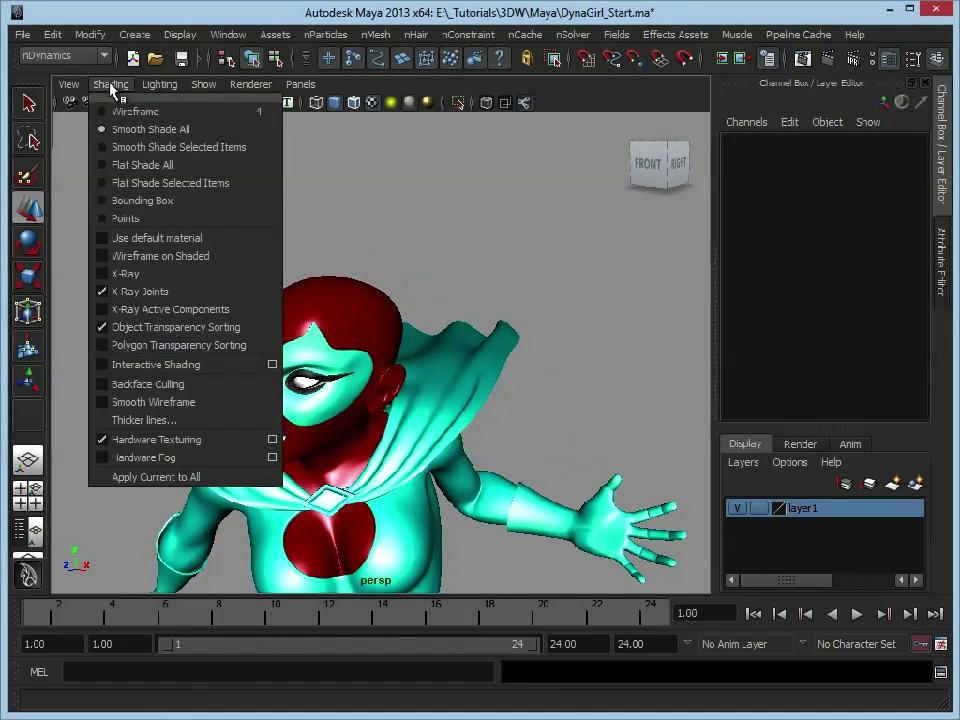
Turn on X-Ray shading and select the Scalp mesh on the head.
click(135, 277)
alt+drag(167, 283, 463, 343)
alt+middle_drag(463, 343, 501, 336)
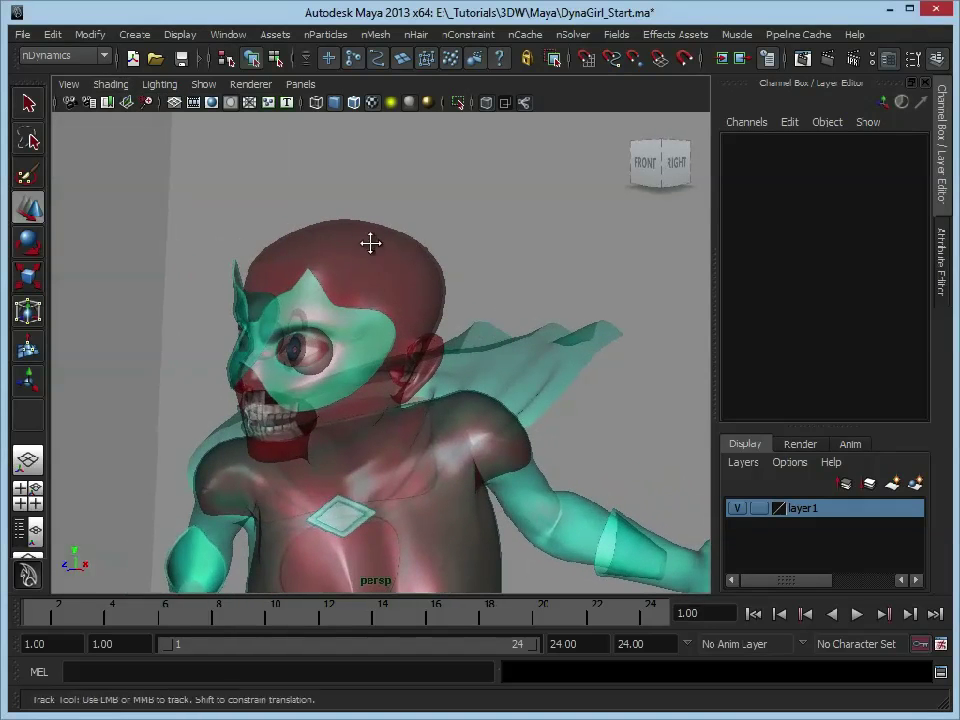
alt+right_drag(371, 246, 389, 252)
click(445, 265)
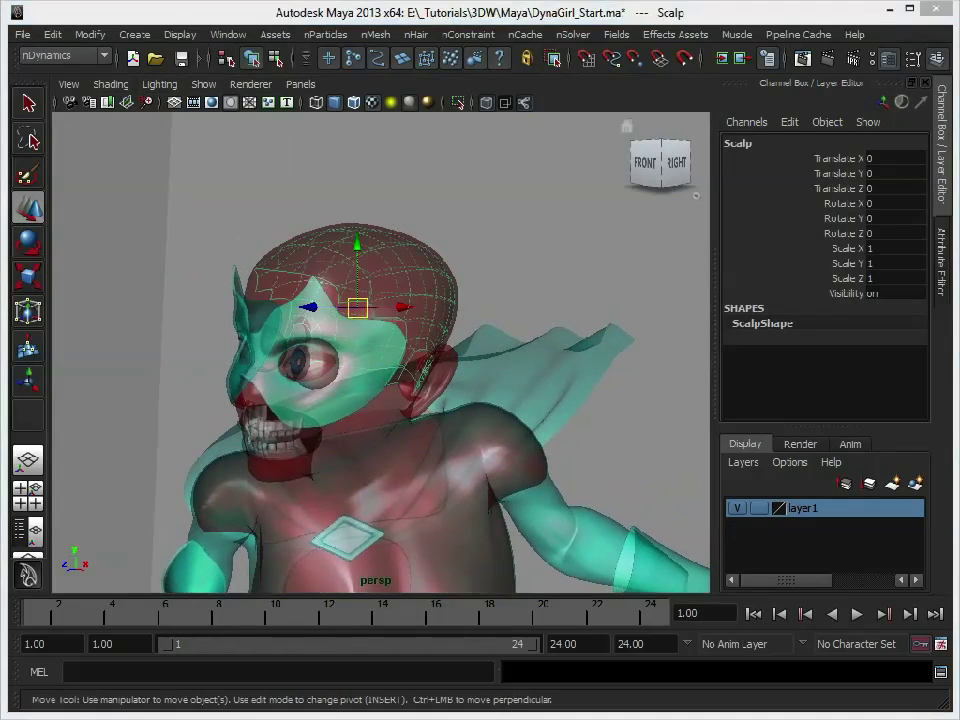
Raise the Scalp upward off the head to Translate Y 12.525.
alt+drag(484, 285, 407, 289)
alt+drag(480, 332, 498, 296)
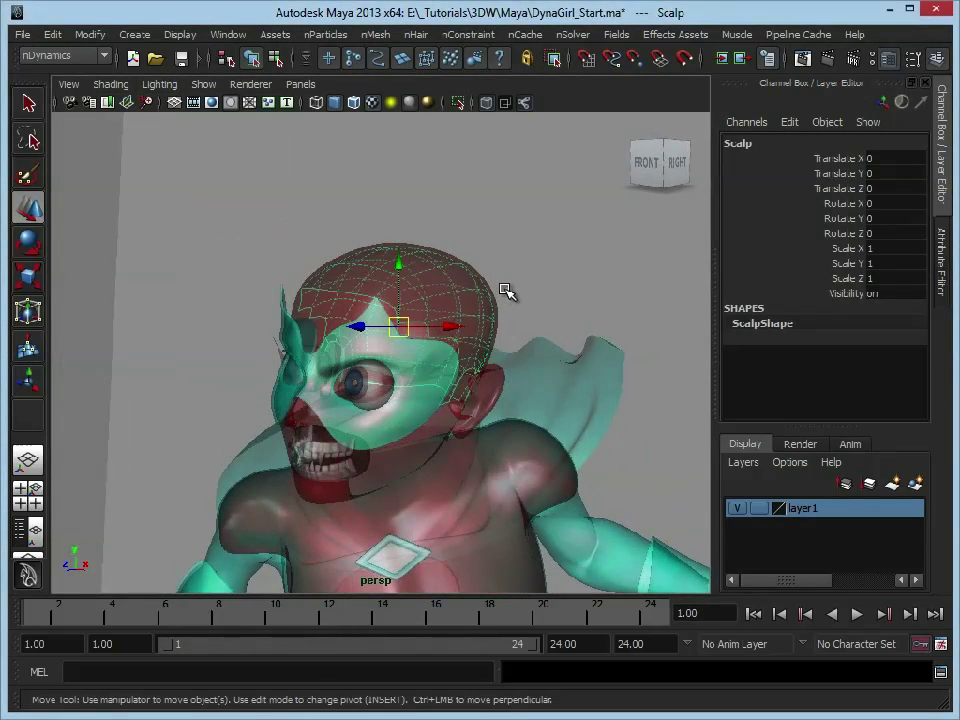
drag(397, 263, 380, 90)
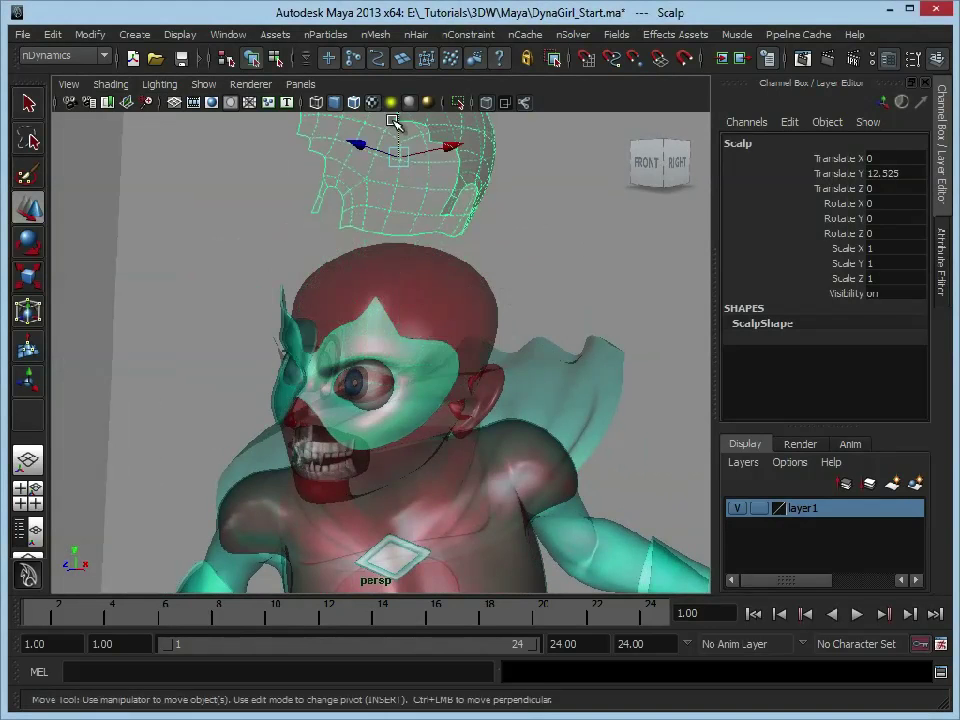
alt+middle_drag(380, 90, 491, 321)
alt+drag(491, 321, 214, 163)
click(125, 88)
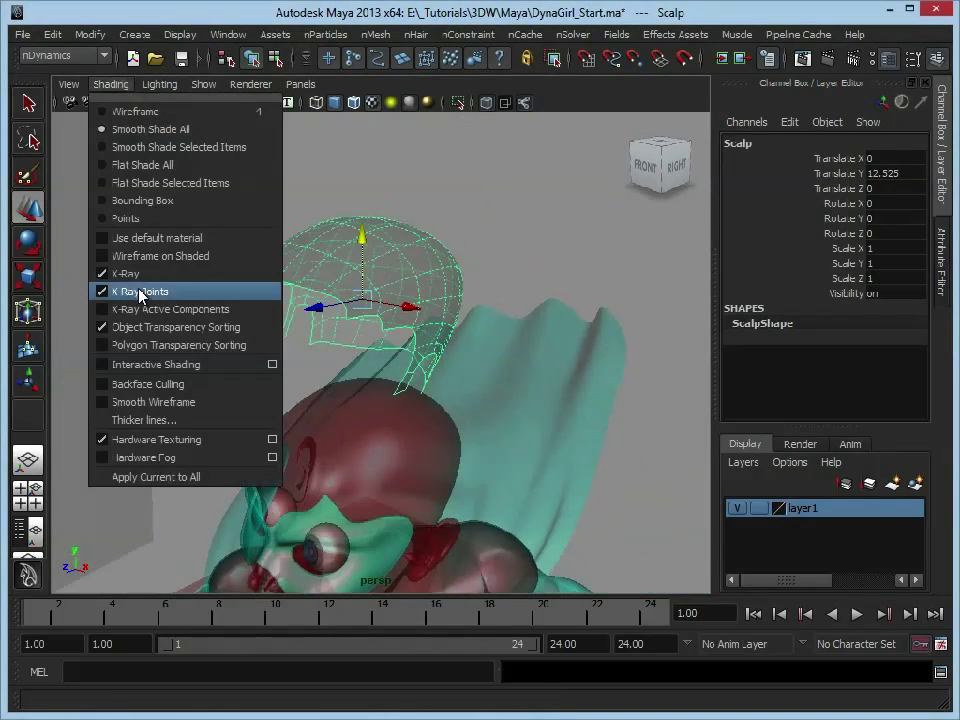
Turn off X-Ray shading and select the floating Scalp mesh.
click(120, 272)
alt+drag(529, 331, 376, 374)
click(376, 374)
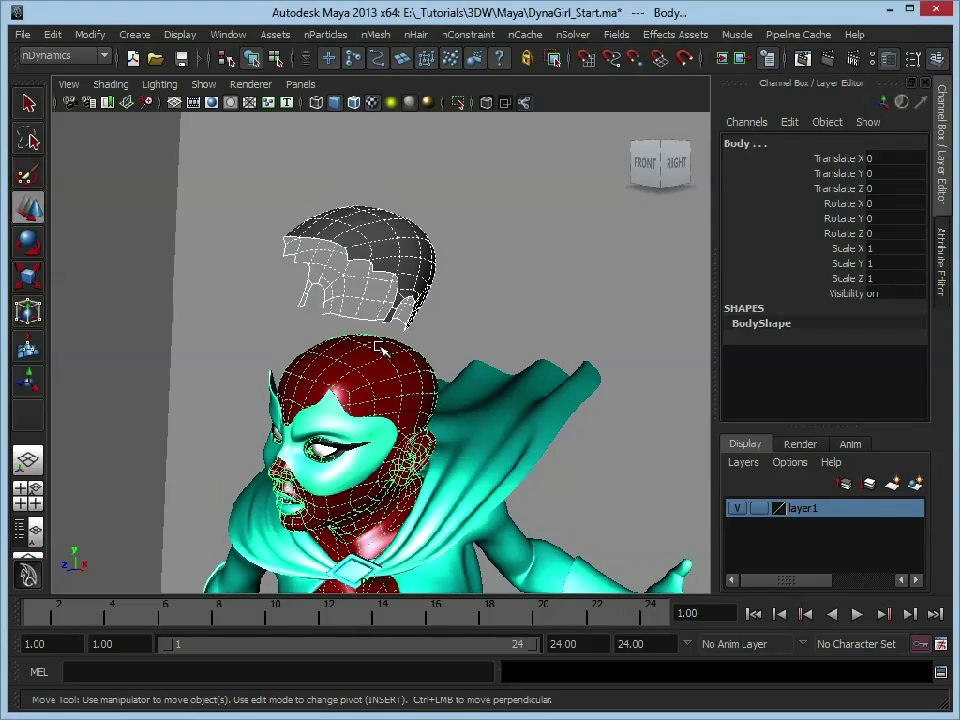
click(536, 261)
click(375, 223)
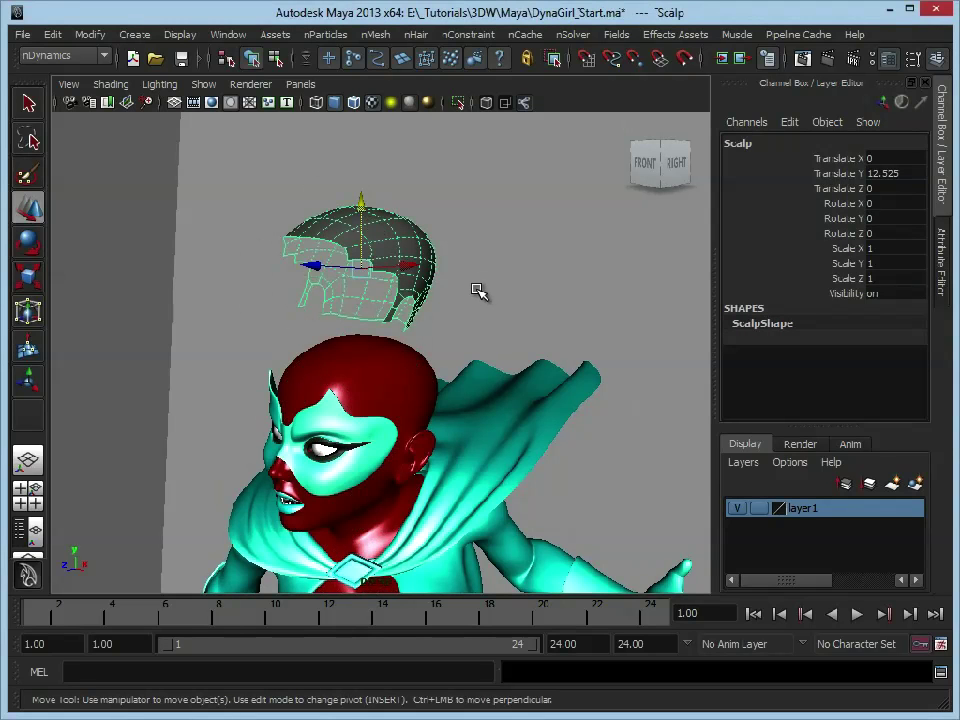
Set the Scalp's Translate Y to 0 in the Channel Box.
alt+drag(450, 285, 530, 272)
click(905, 173)
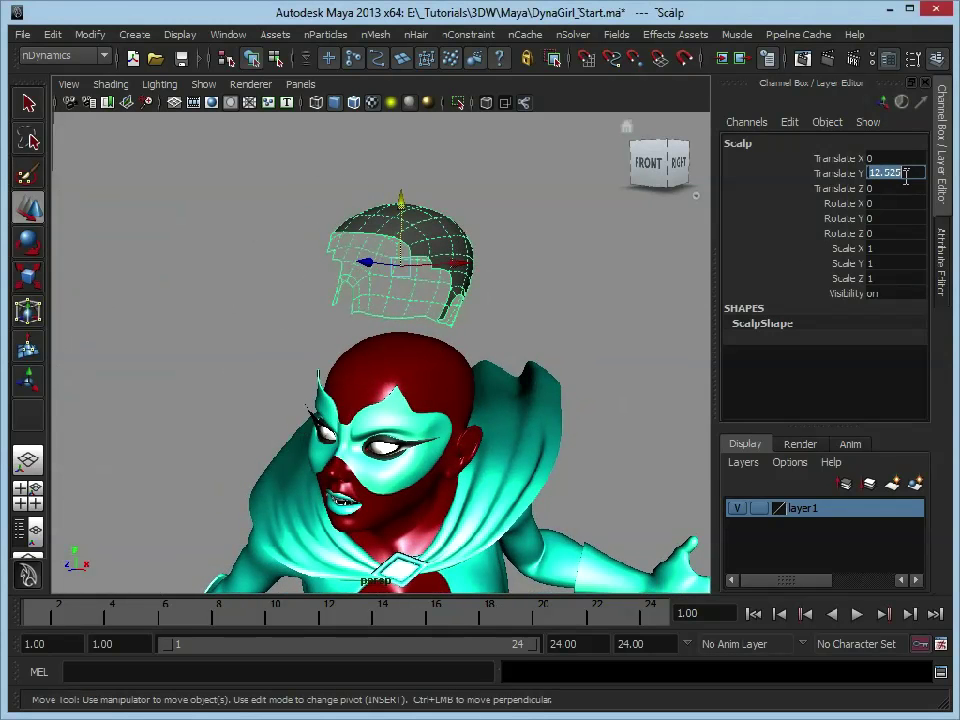
text(0)
key(Return)
mouse_move(322, 408)
alt+mouse_down()
mouse_move(463, 418)
mouse_move(400, 360)
alt+mouse_up()
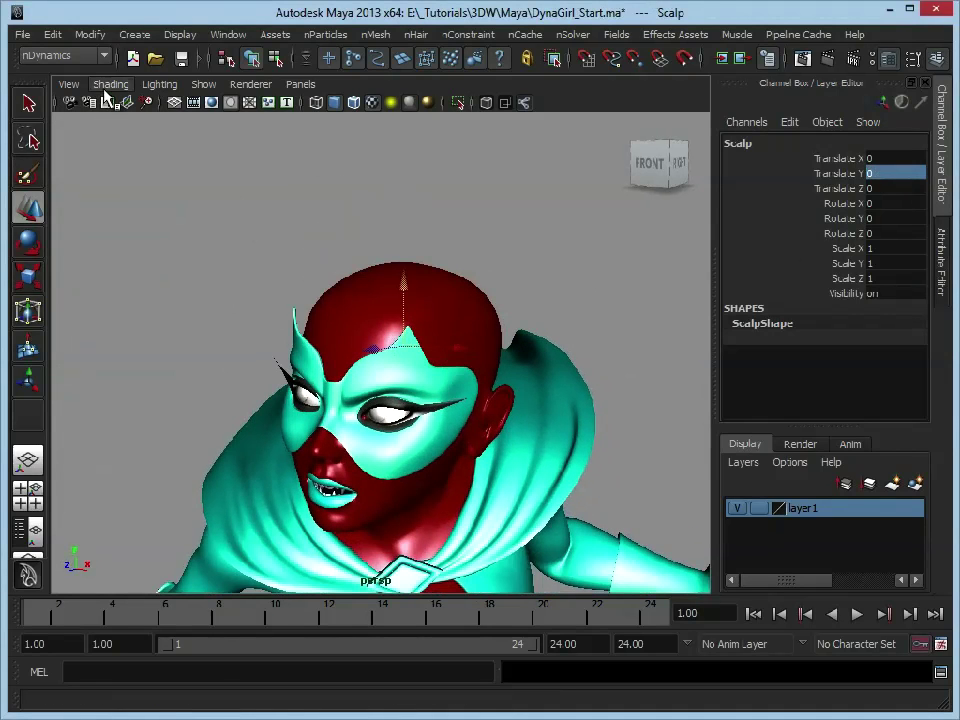
click(110, 84)
click(118, 272)
alt+drag(200, 290, 425, 305)
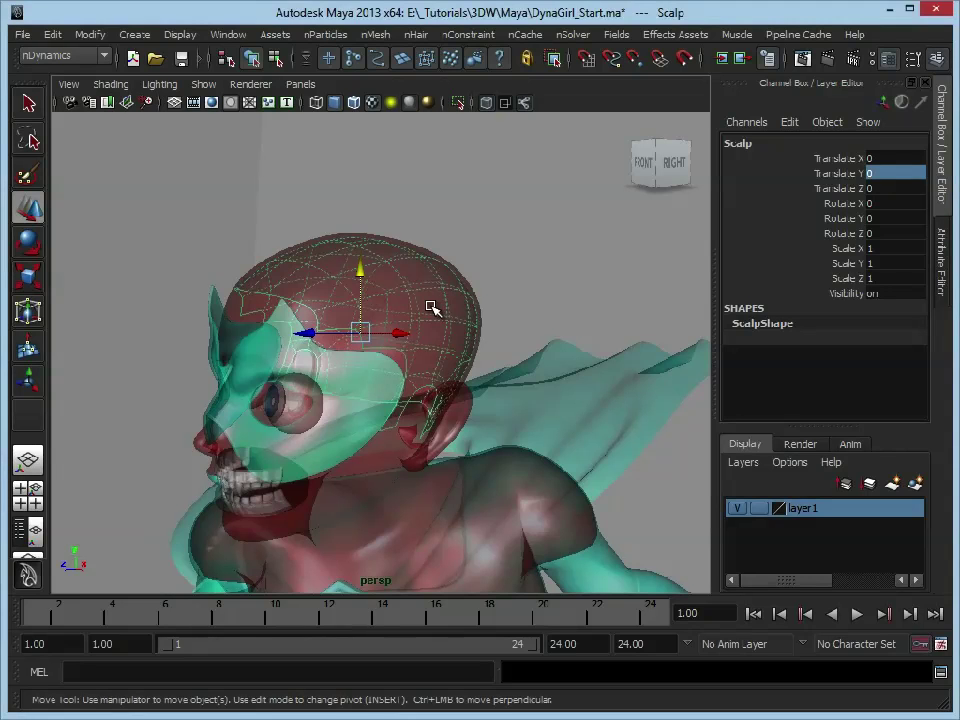
click(286, 253)
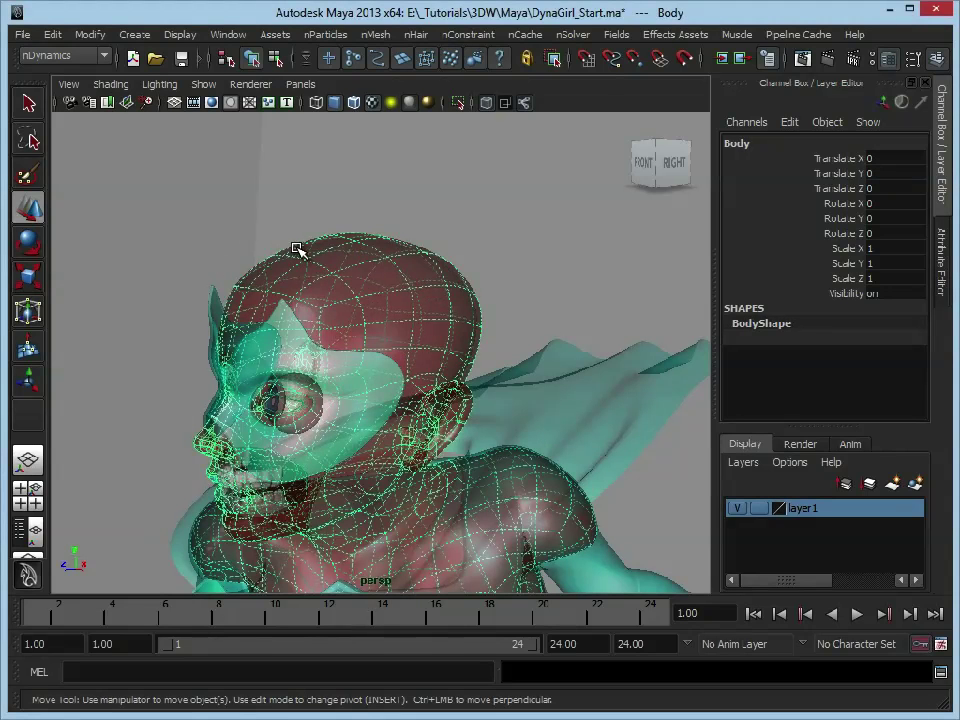
click(489, 199)
click(110, 84)
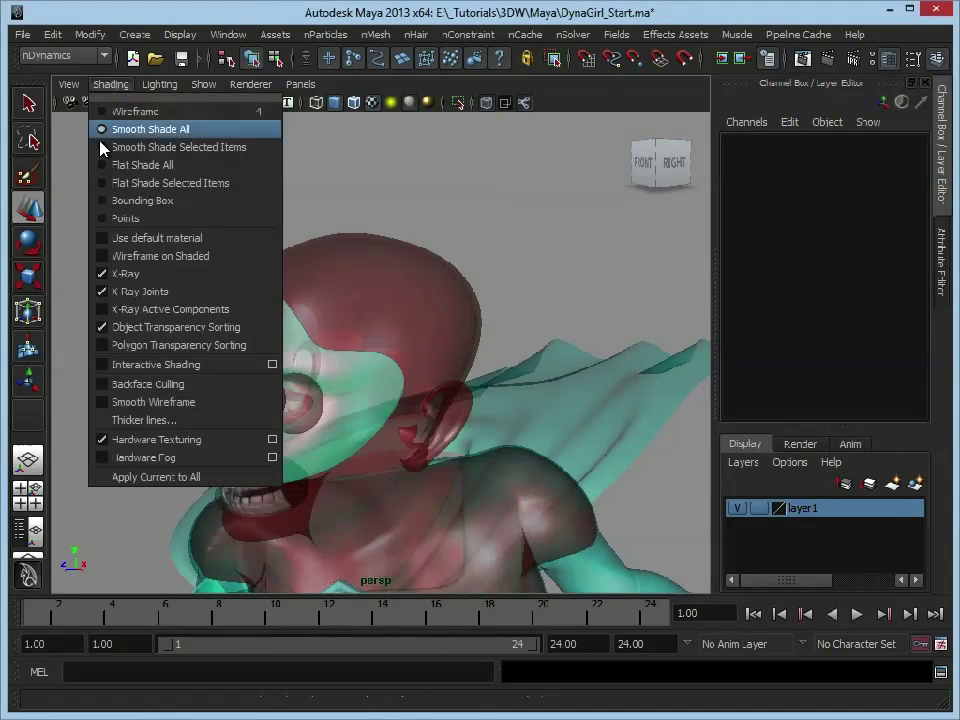
click(124, 273)
key(f)
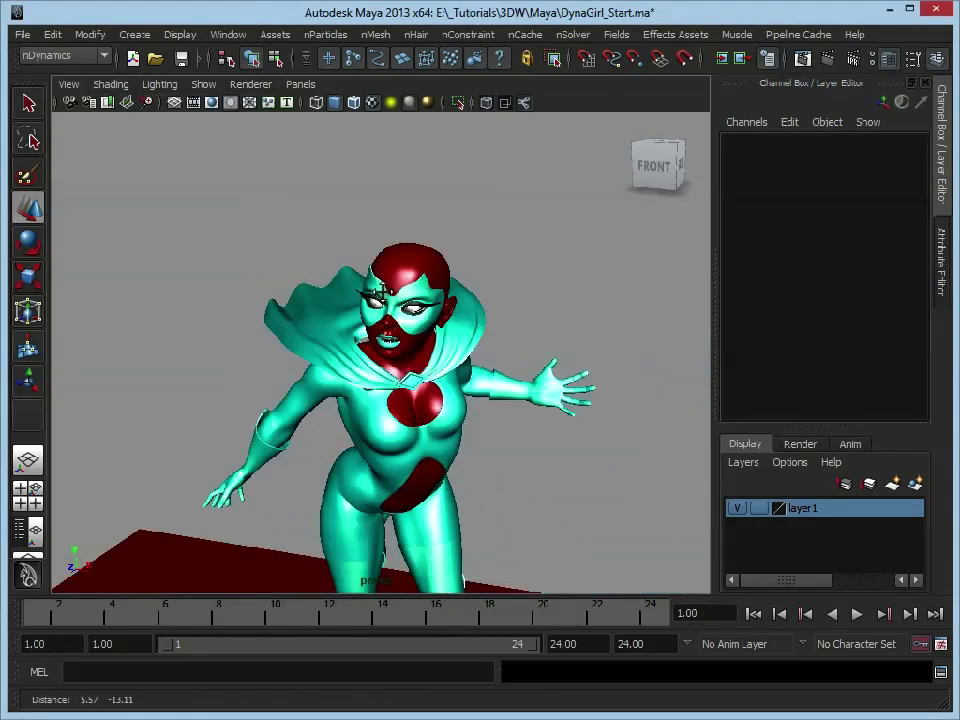
alt+drag(378, 300, 392, 340)
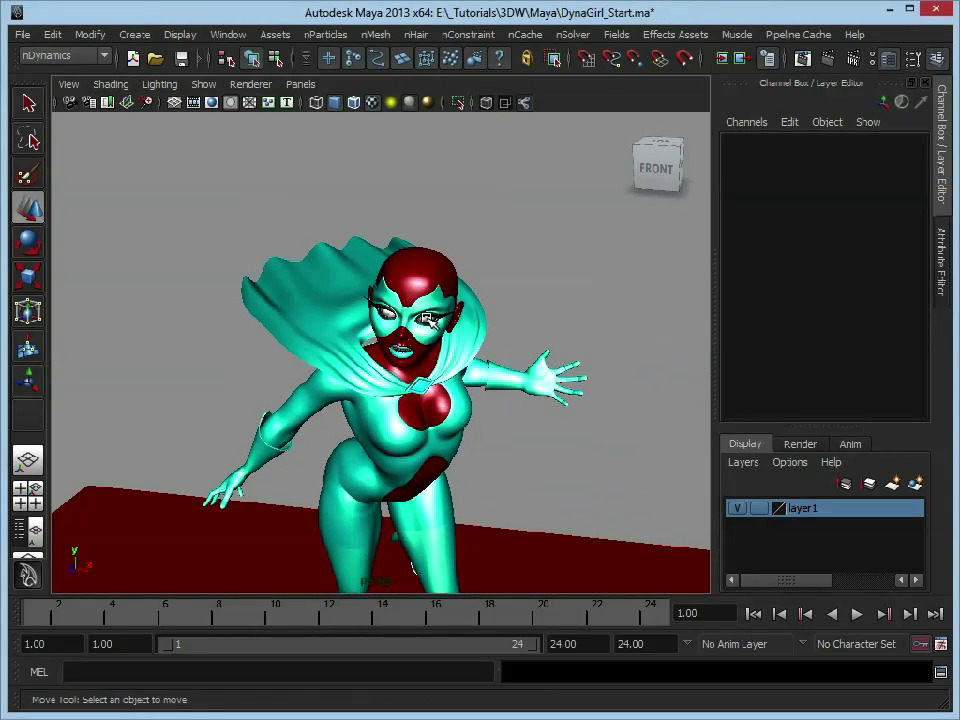
click(244, 284)
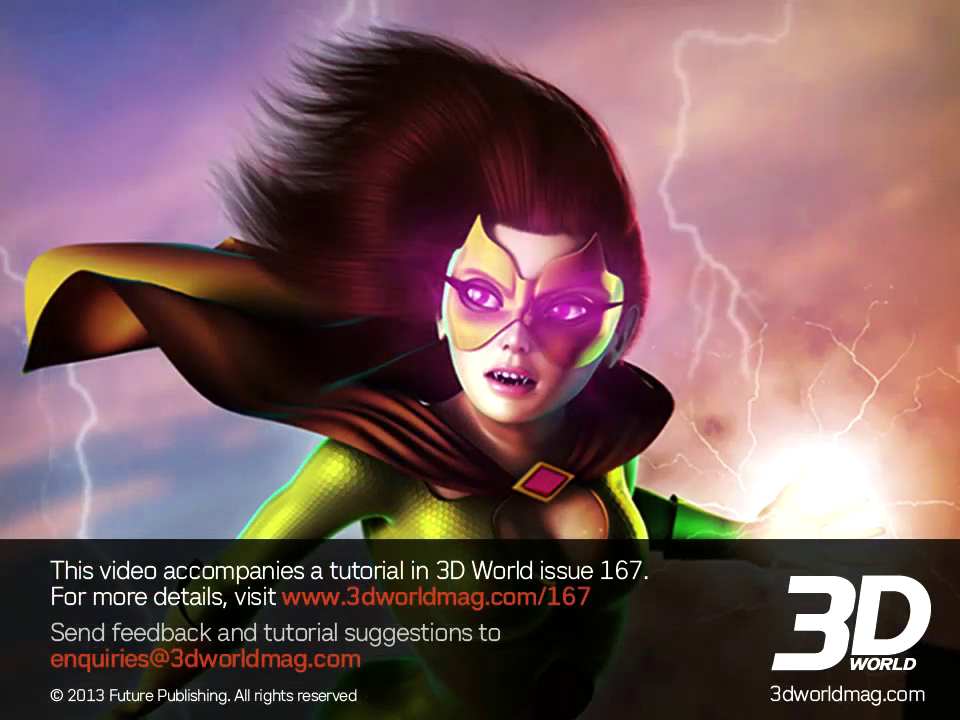